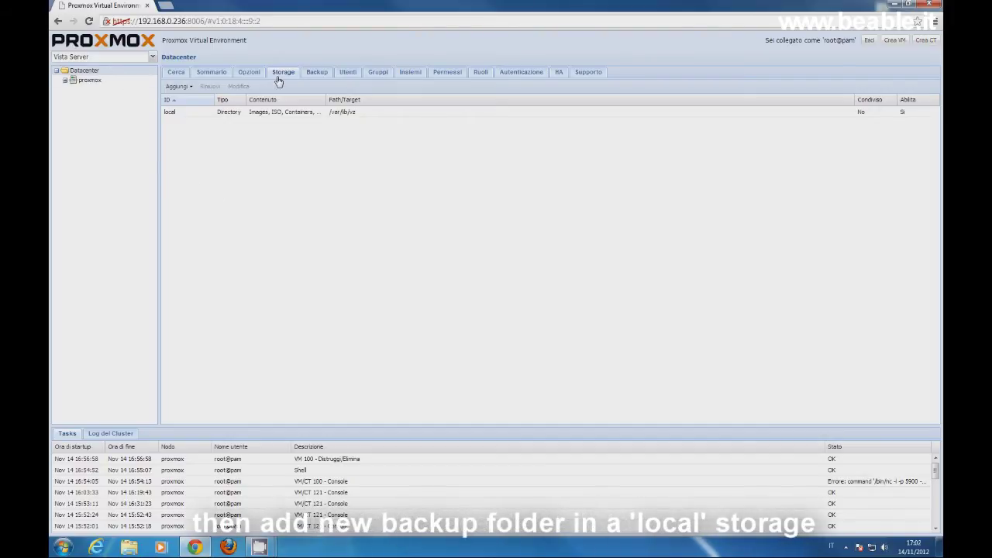
# Start adding a directory storage with ID backup and directory /var/lib/vz/backup.
pyautogui.click(181, 88)
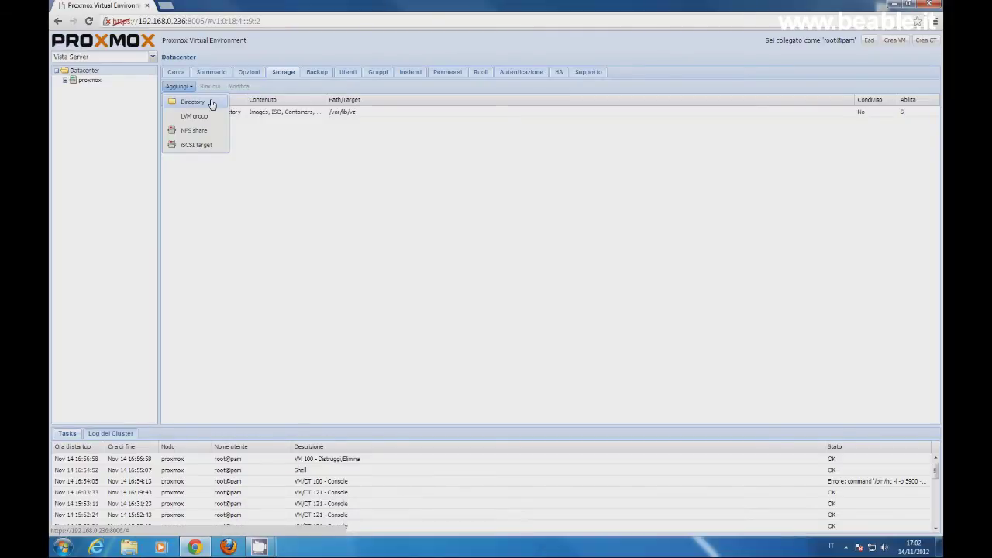
pyautogui.click(210, 103)
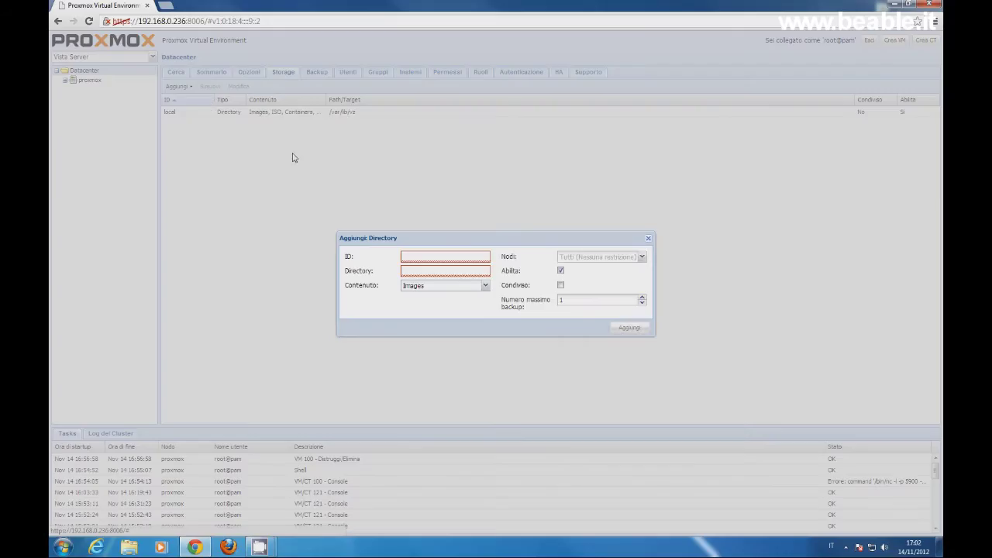
pyautogui.click(410, 256)
pyautogui.write('backup')
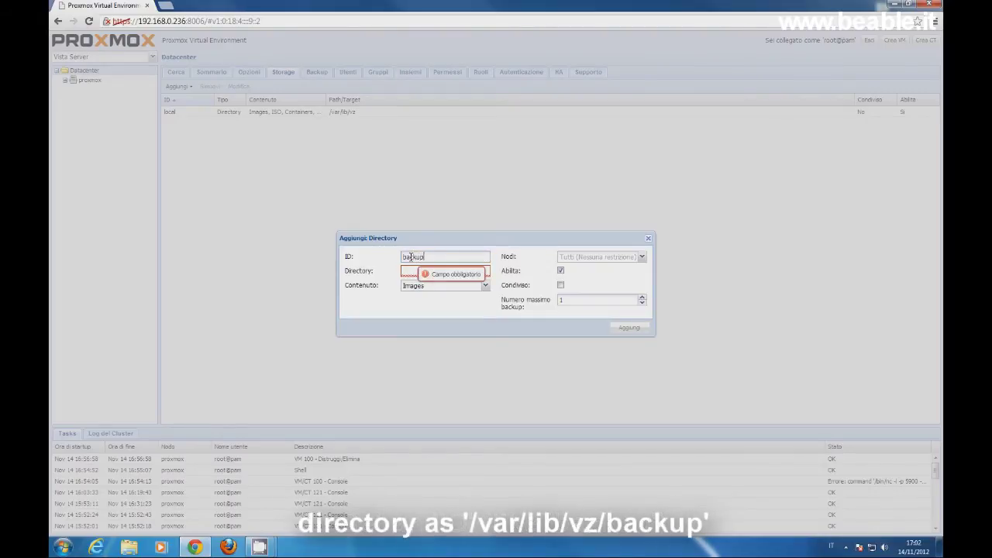
pyautogui.click(407, 270)
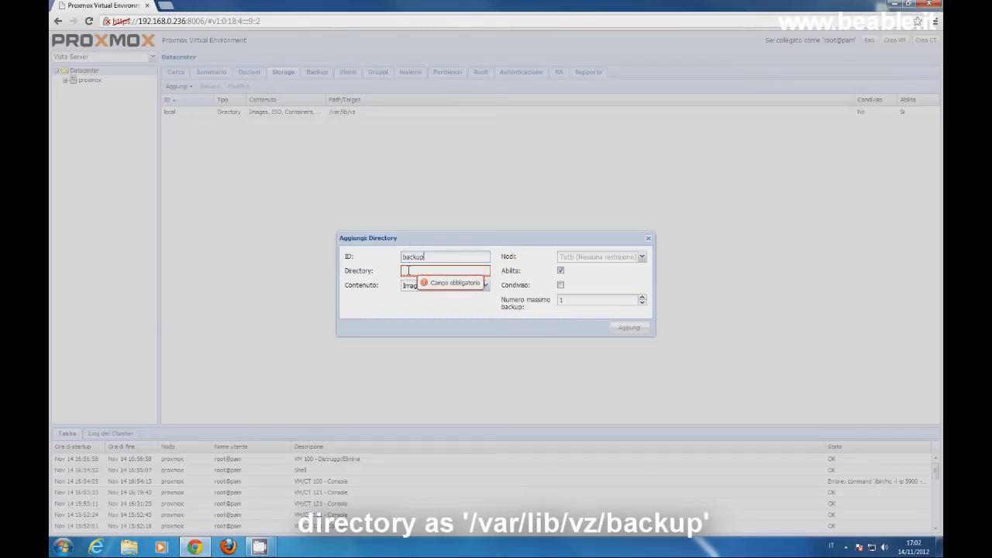
pyautogui.write('/')
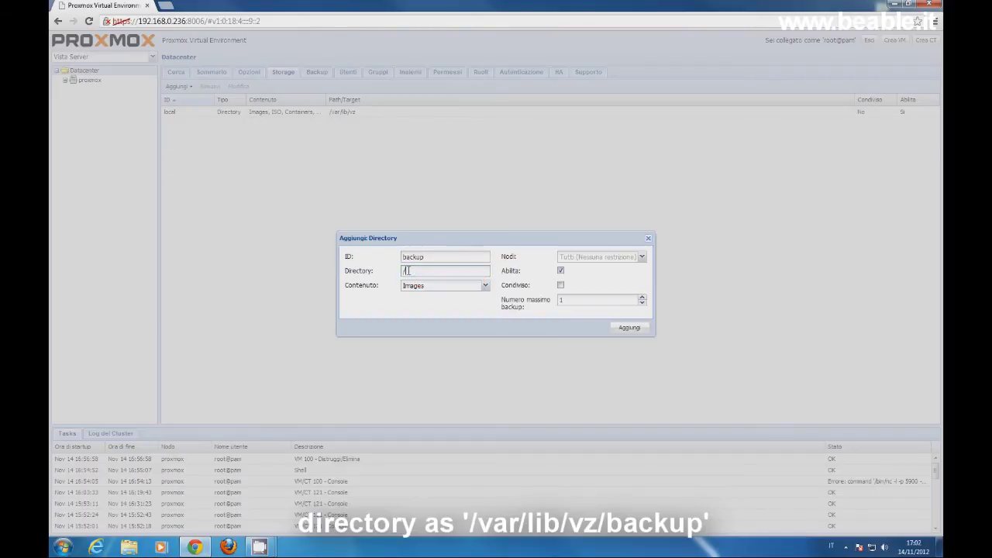
pyautogui.write('var/lib/vz/')
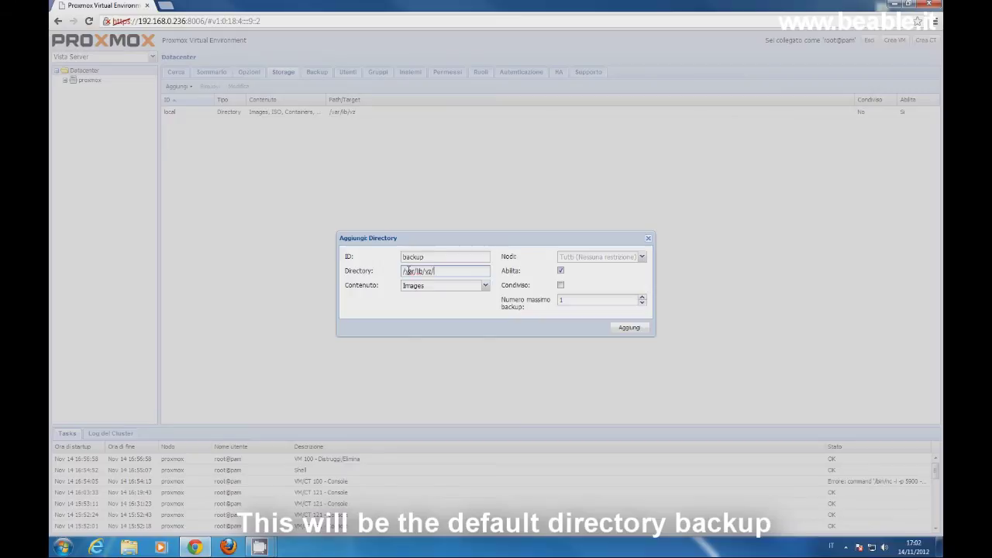
pyautogui.write('backup')
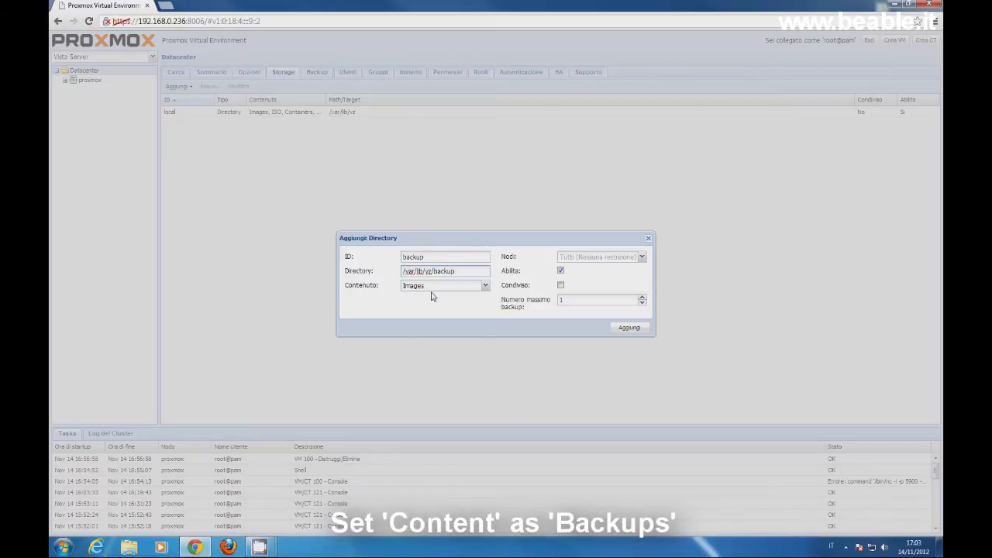
# Add the directory storage with content Images and Backups, node proxmox, sharing enabled and a maximum of 5 backups.
pyautogui.click(486, 288)
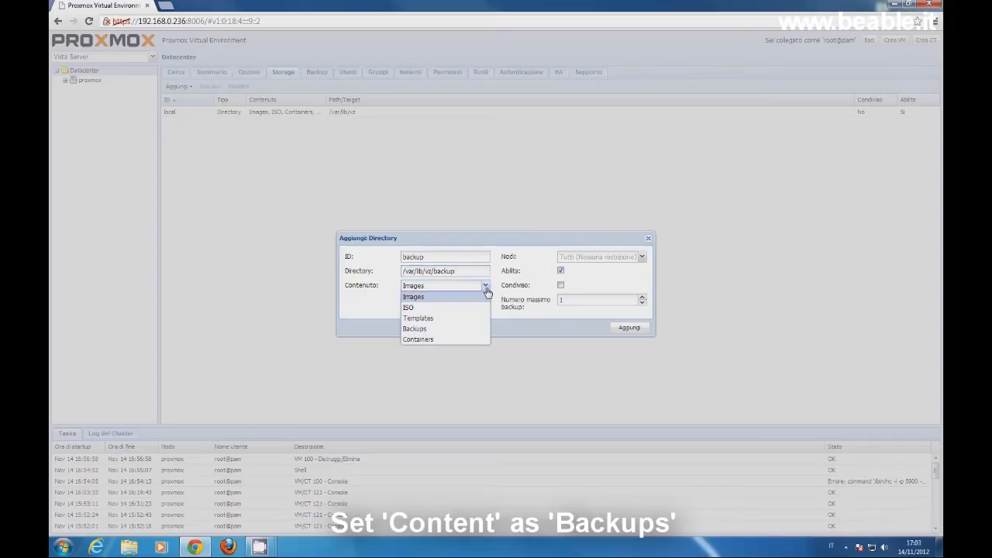
pyautogui.click(475, 331)
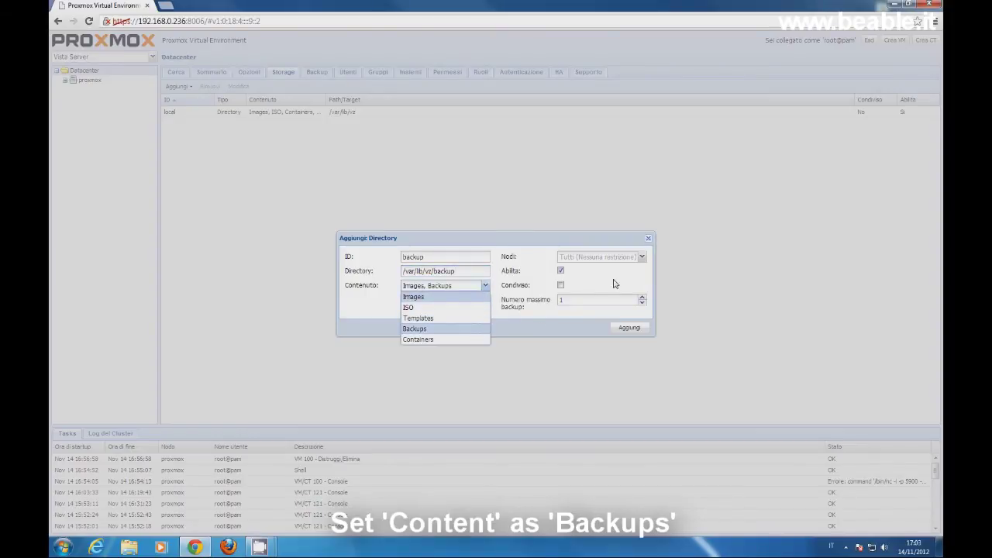
pyautogui.click(642, 257)
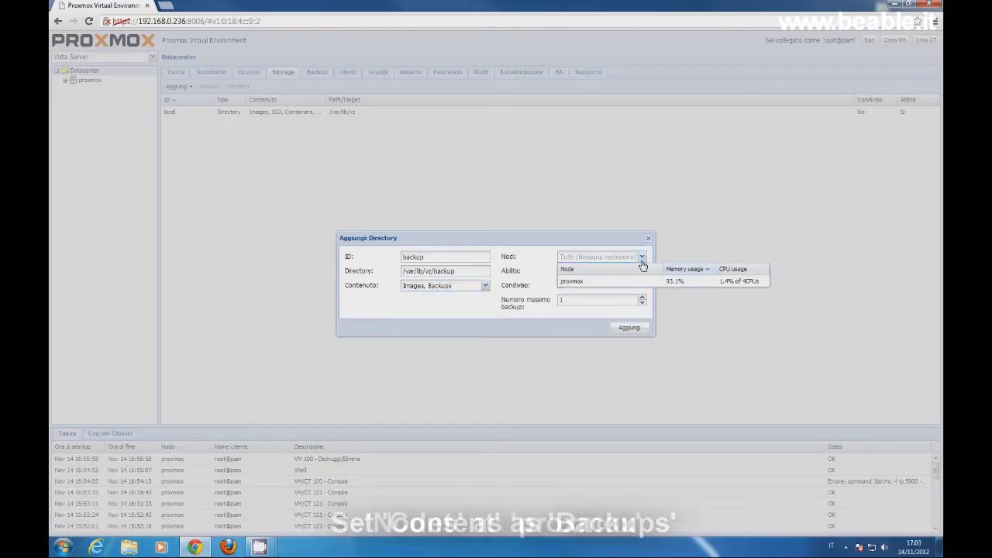
pyautogui.click(630, 282)
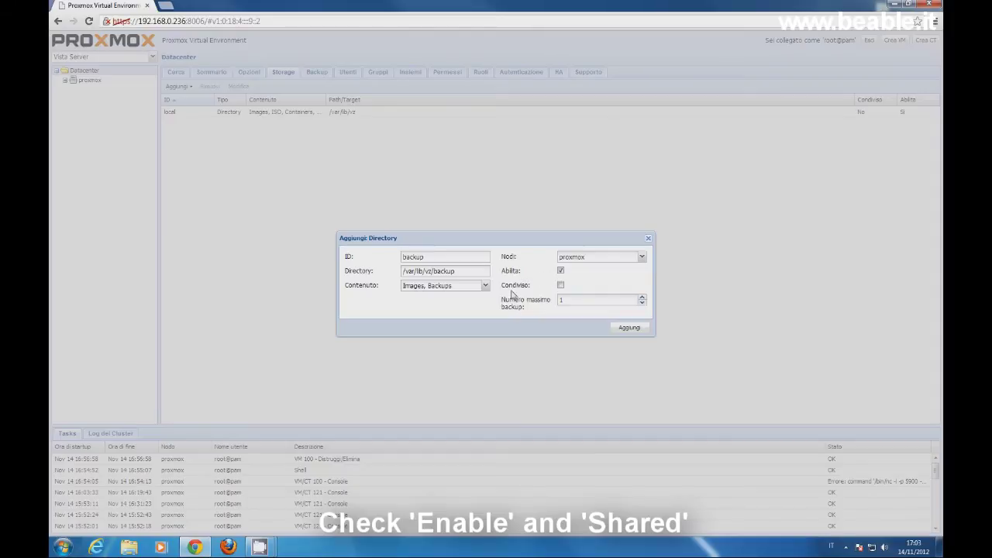
pyautogui.click(560, 287)
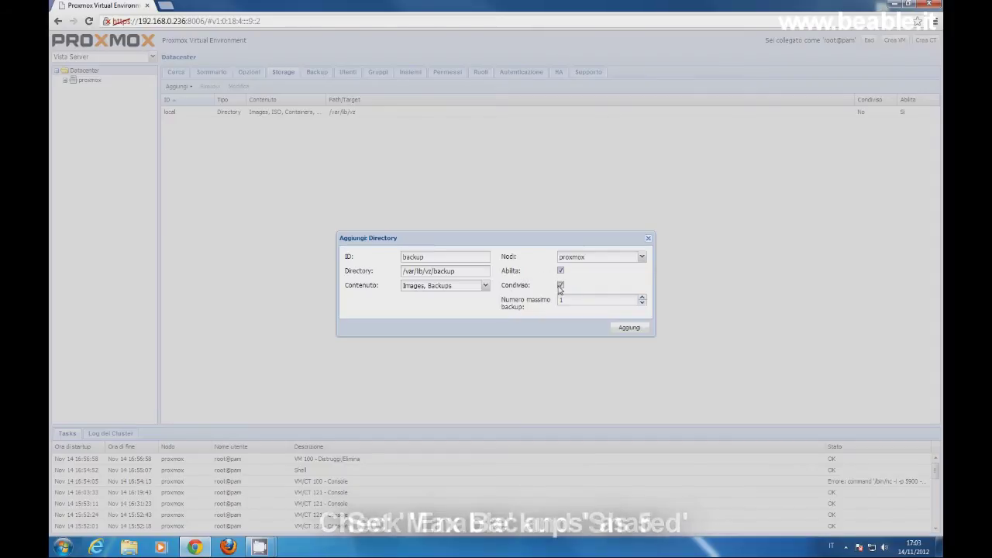
pyautogui.click(642, 298)
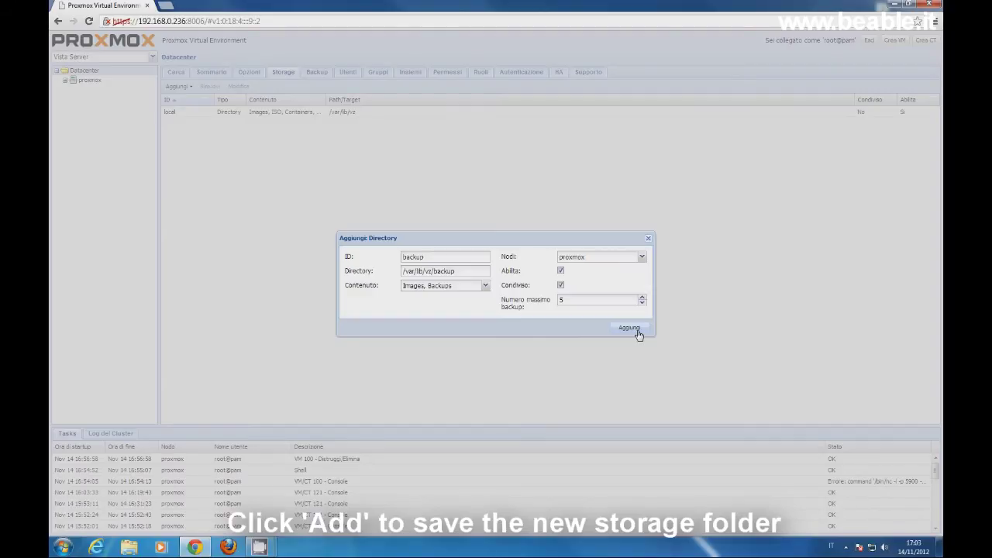
pyautogui.click(629, 328)
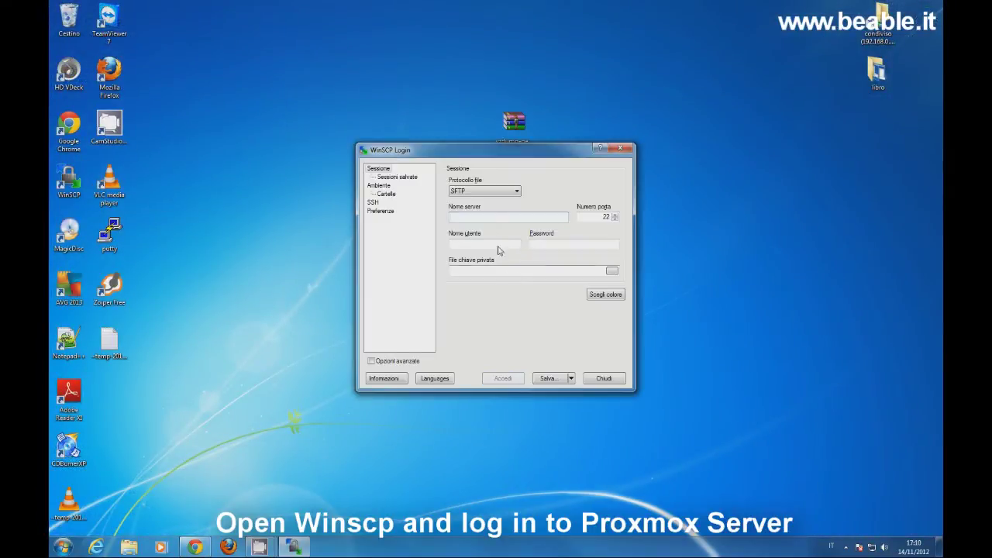
# In WinSCP, log in to server 192.168.0.236 as root, entering the account password.
pyautogui.write('19')
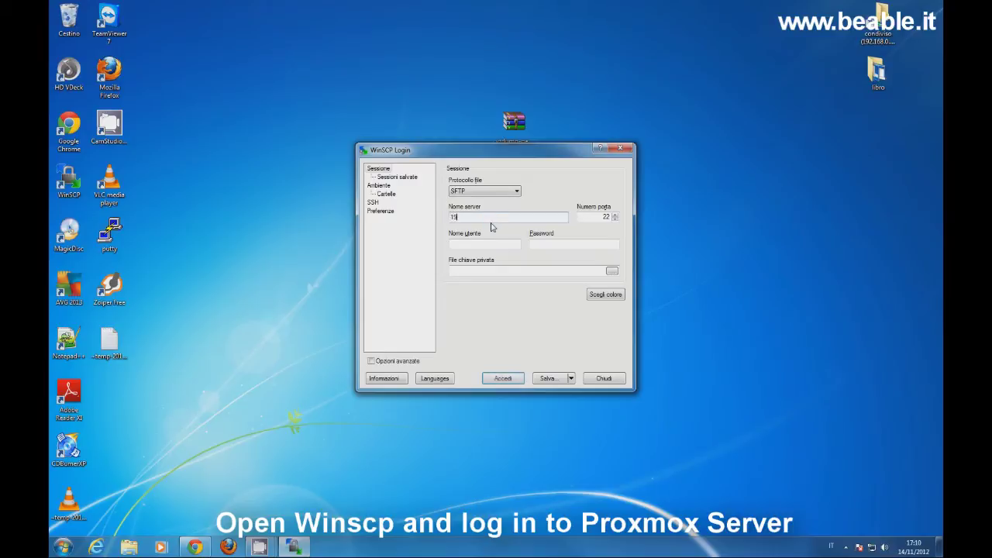
pyautogui.write('2.168.0.236')
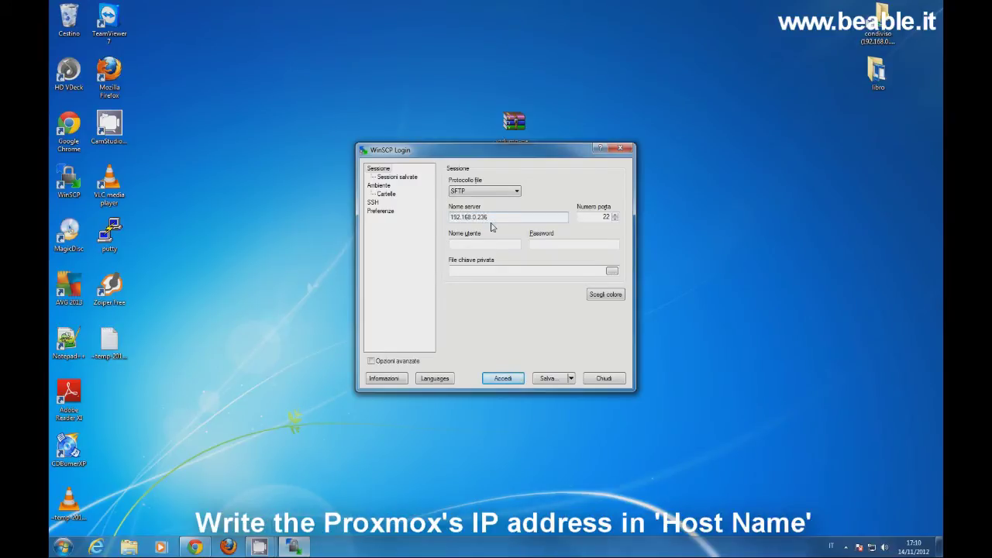
pyautogui.click(485, 243)
pyautogui.write('root')
pyautogui.click(564, 246)
pyautogui.write('•••••••••••••')
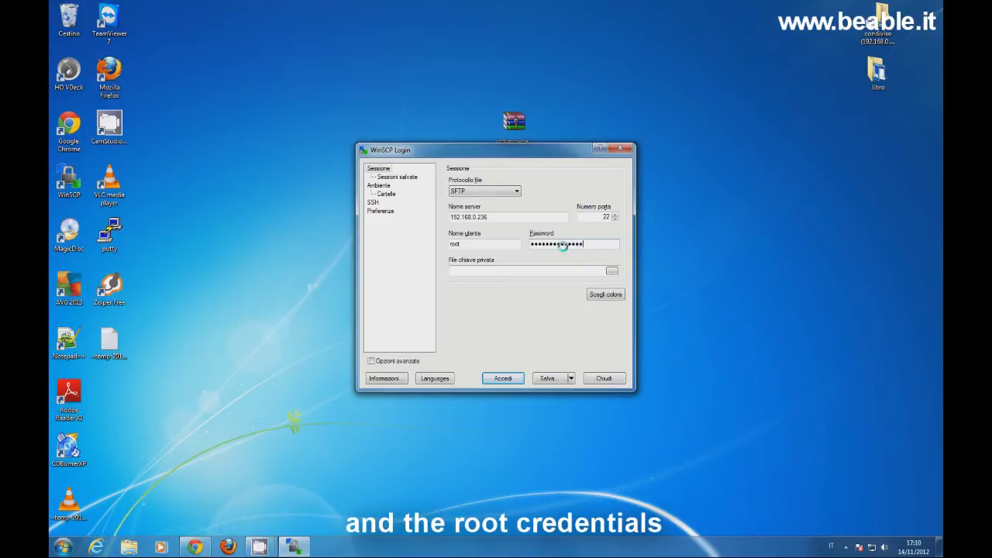
pyautogui.click(507, 382)
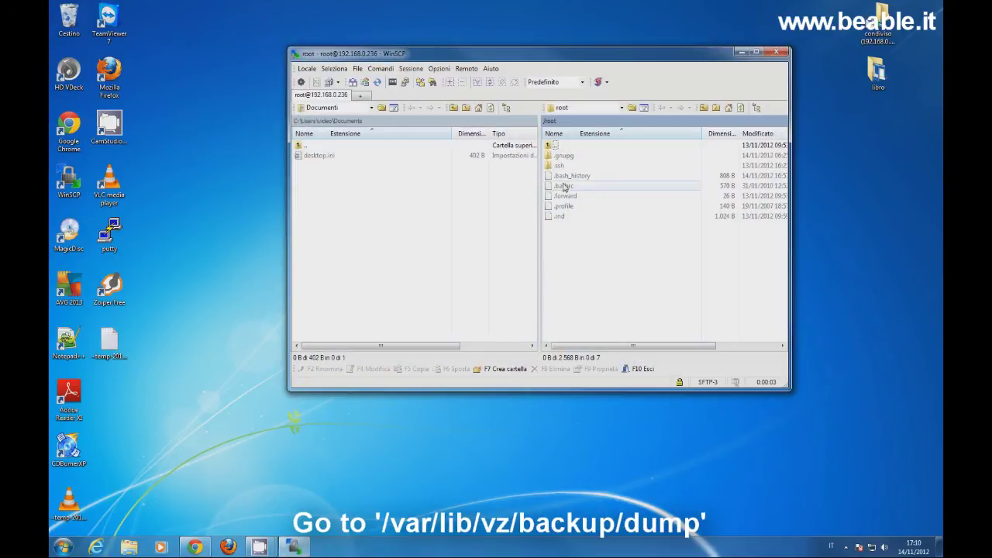
# Open the remote folder /var/lib/vz/backup/dump.
pyautogui.doubleClick(555, 146)
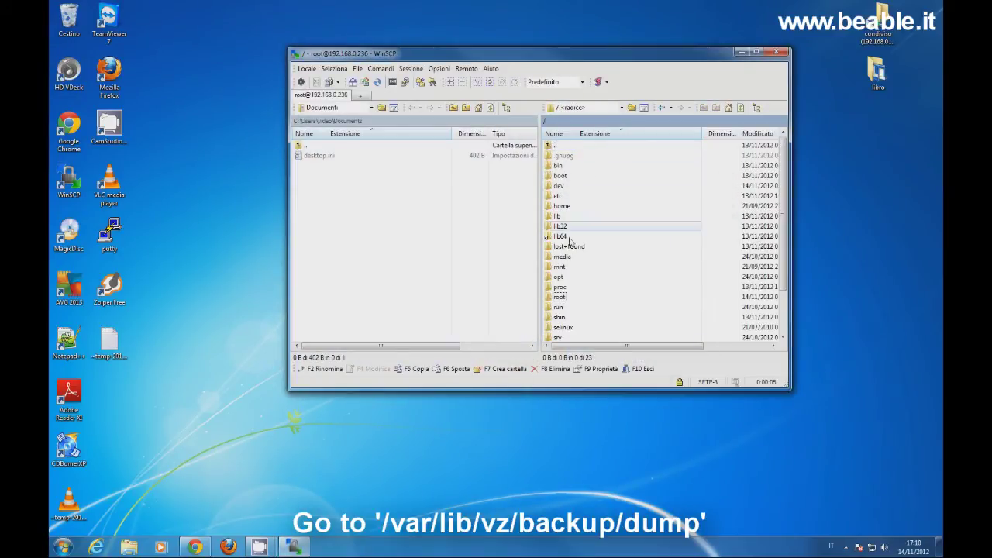
pyautogui.doubleClick(567, 327)
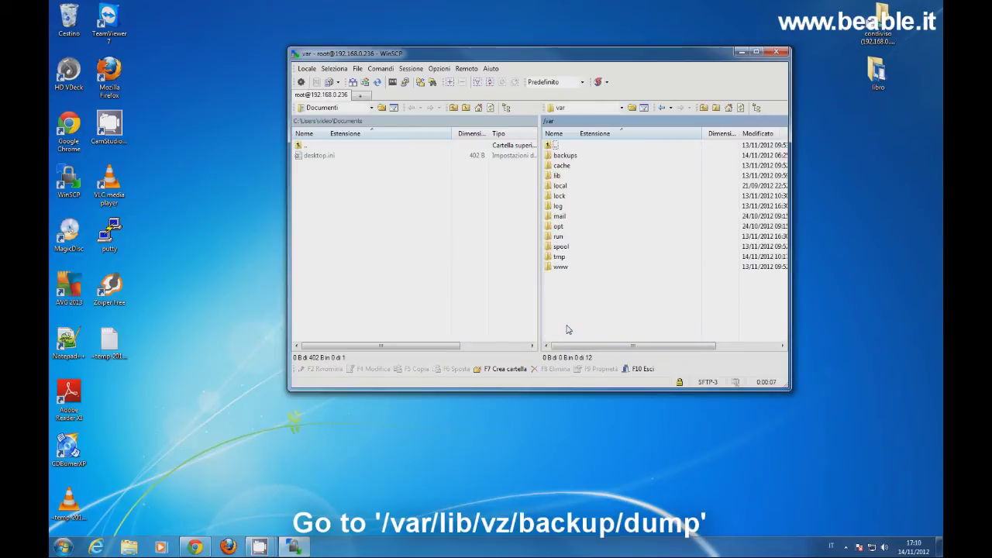
pyautogui.doubleClick(559, 176)
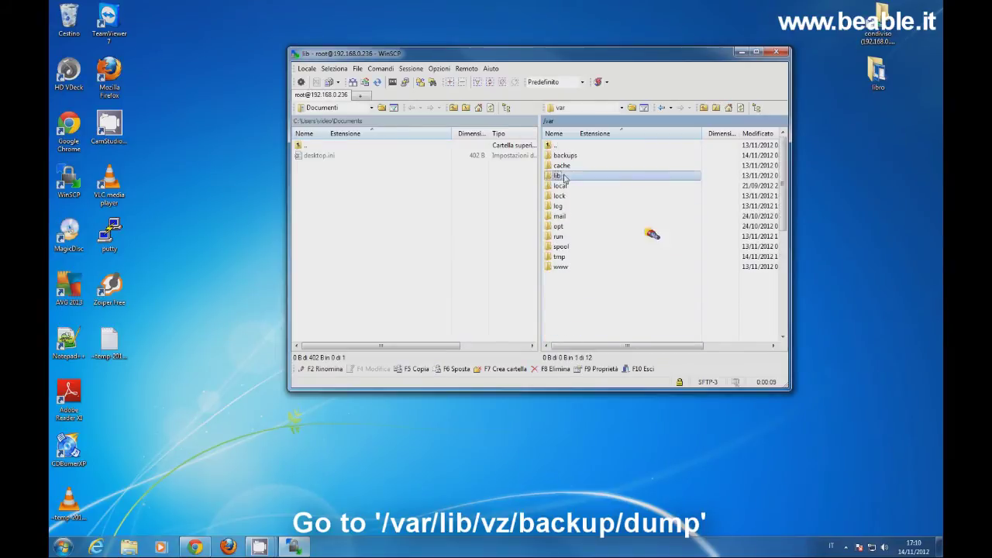
pyautogui.scroll(-6, 574, 250)
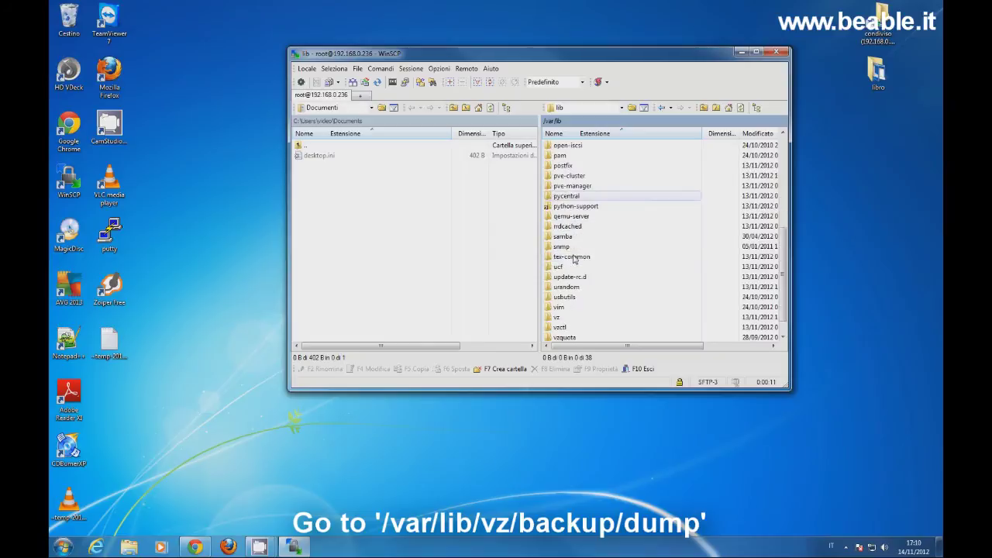
pyautogui.doubleClick(575, 299)
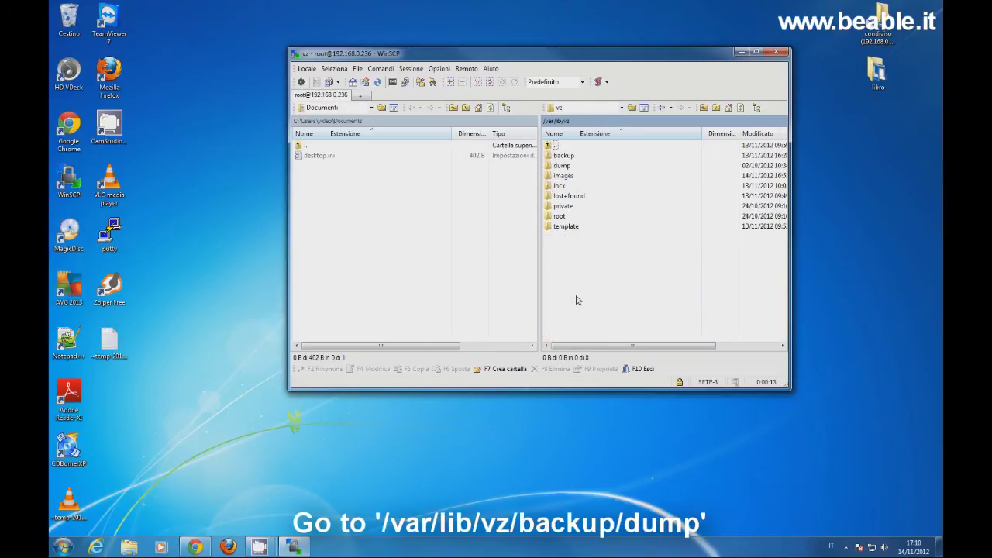
pyautogui.doubleClick(564, 156)
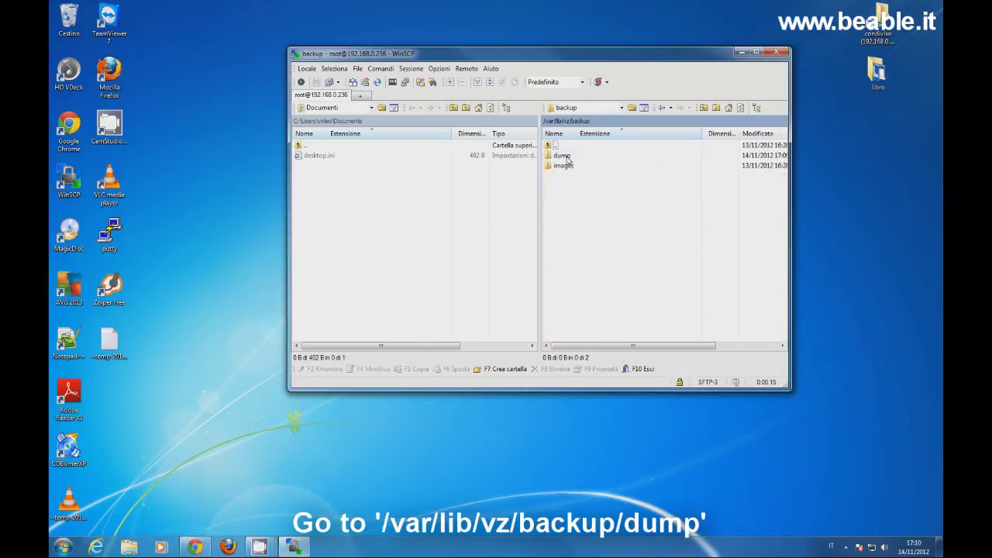
pyautogui.doubleClick(564, 156)
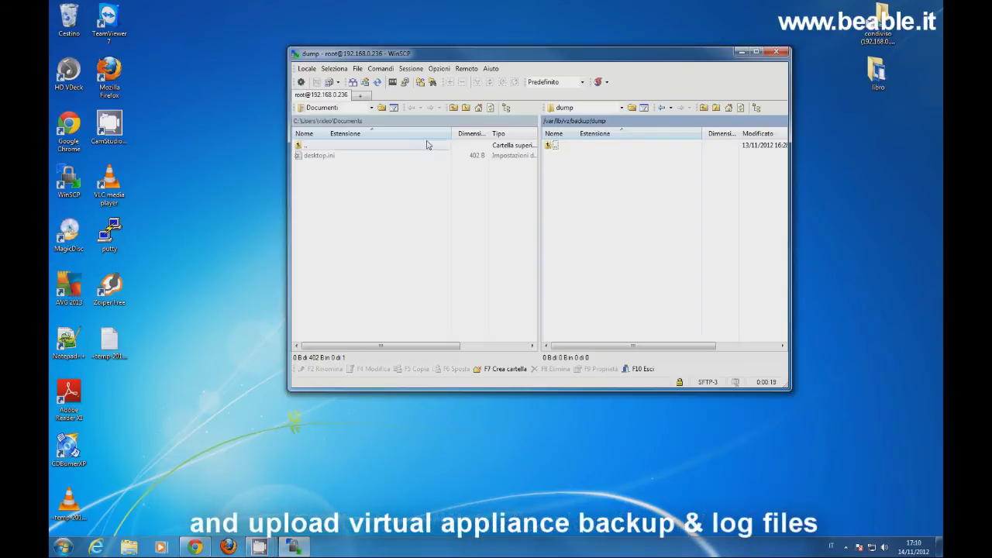
# Upload the vzdump-qemu-100-2012_11_13-16_30_27 .log and .tar.gz files from the local Desktop to the remote dump folder.
pyautogui.click(369, 108)
pyautogui.click(362, 126)
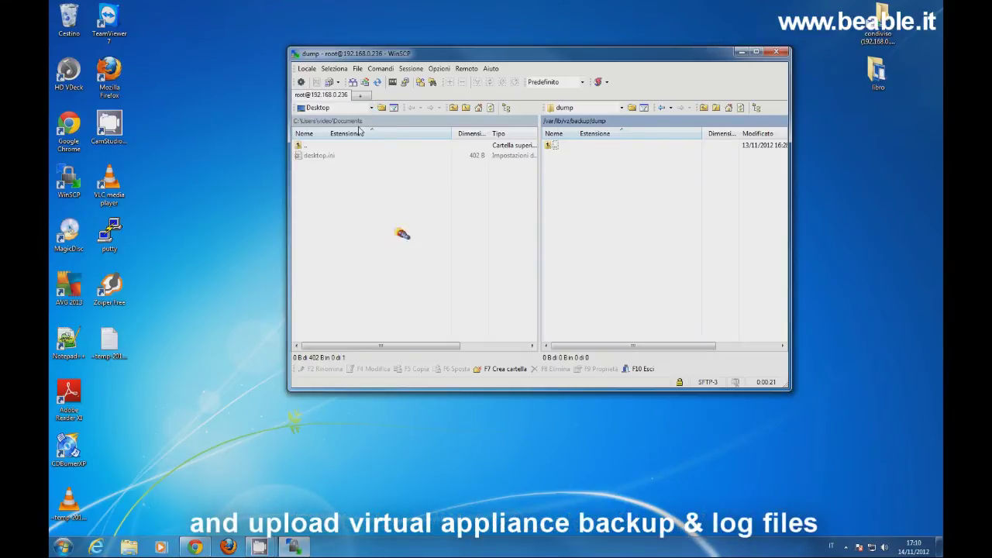
pyautogui.click(368, 267)
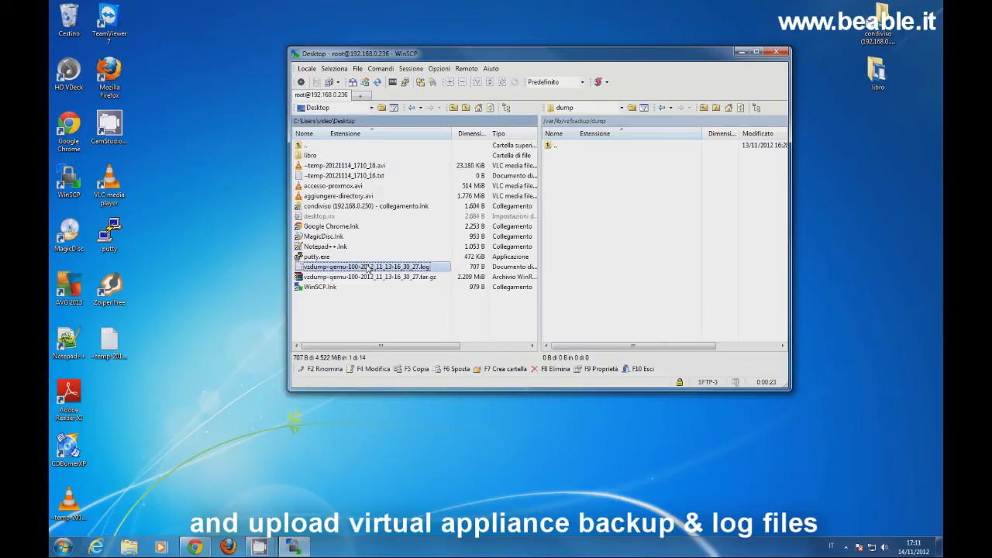
pyautogui.keyDown('shift'); pyautogui.click(365, 278); pyautogui.keyUp('shift')
pyautogui.moveTo(378, 277); pyautogui.dragTo(608, 265)
pyautogui.click(563, 266)
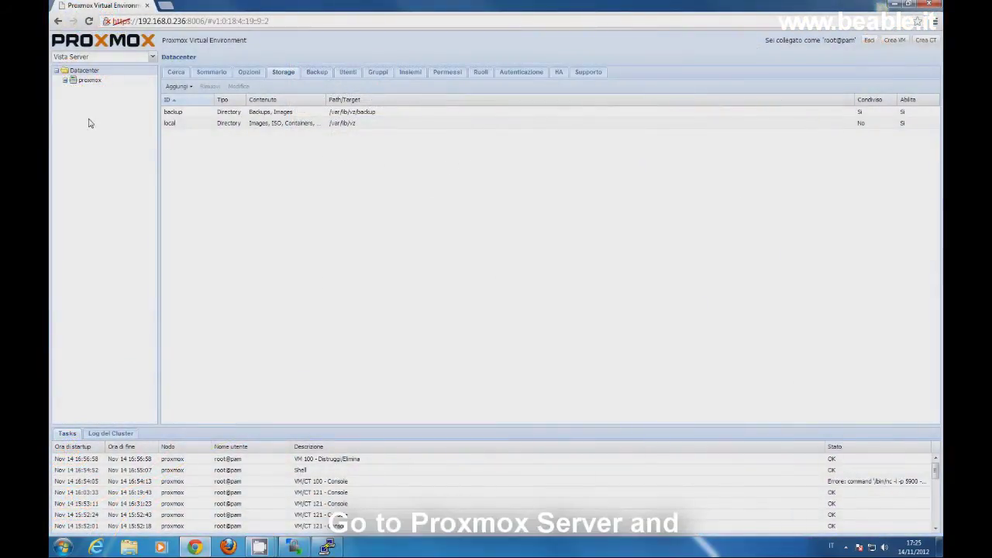
# In Proxmox, restore vzdump-qemu-100-2012_11_13-16_30_27.tar.gz from the backup storage to local storage with VM ID 100, and close the task viewer.
pyautogui.click(65, 80)
pyautogui.click(110, 101)
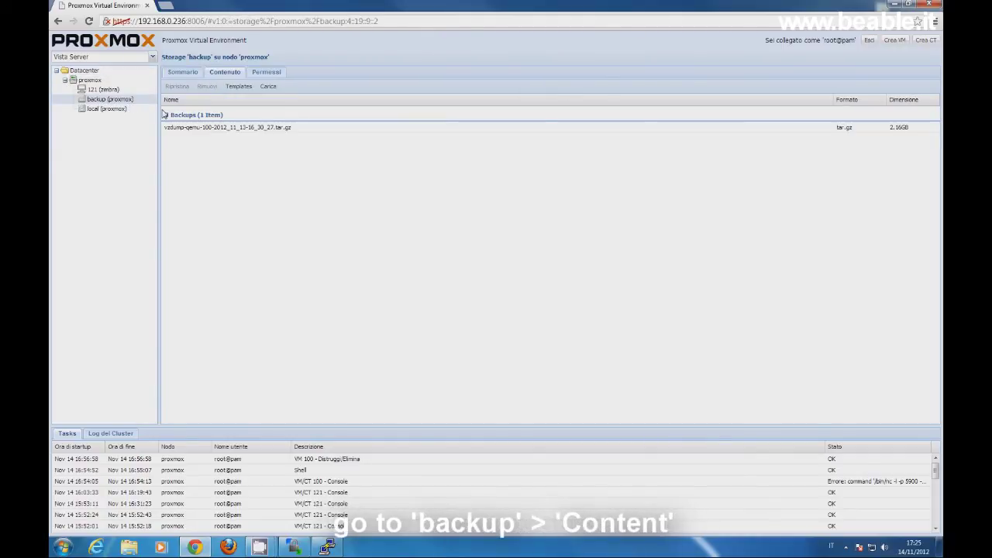
pyautogui.click(303, 131)
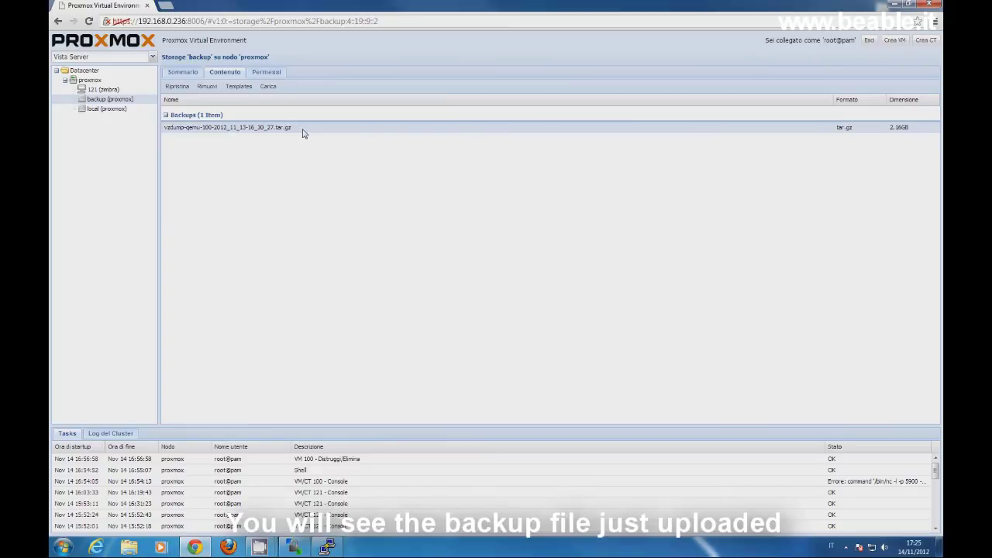
pyautogui.click(177, 87)
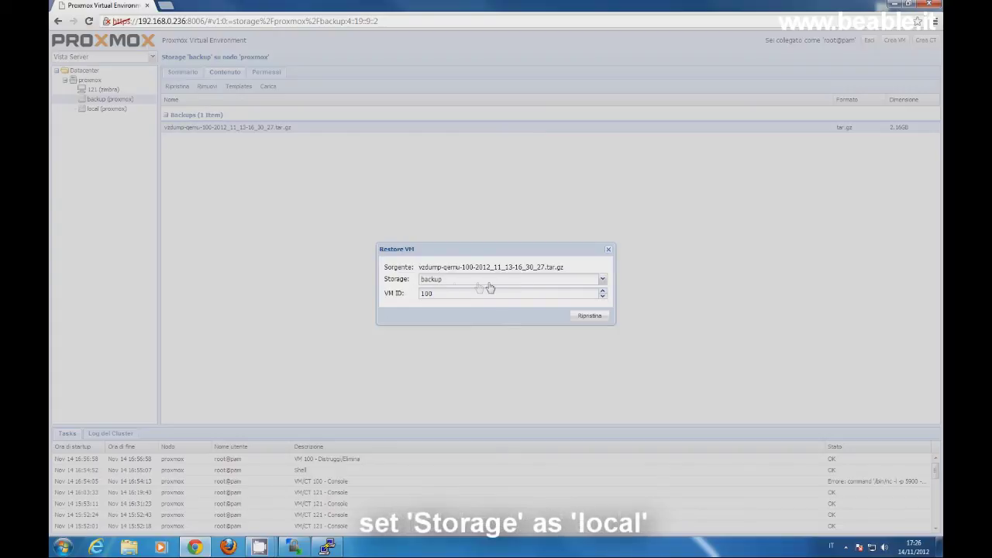
pyautogui.click(602, 280)
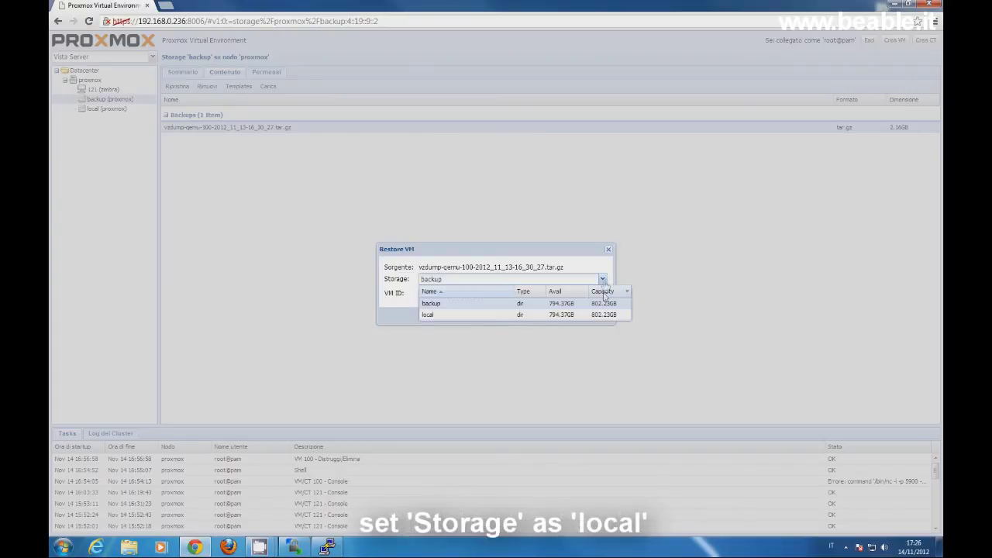
pyautogui.click(607, 316)
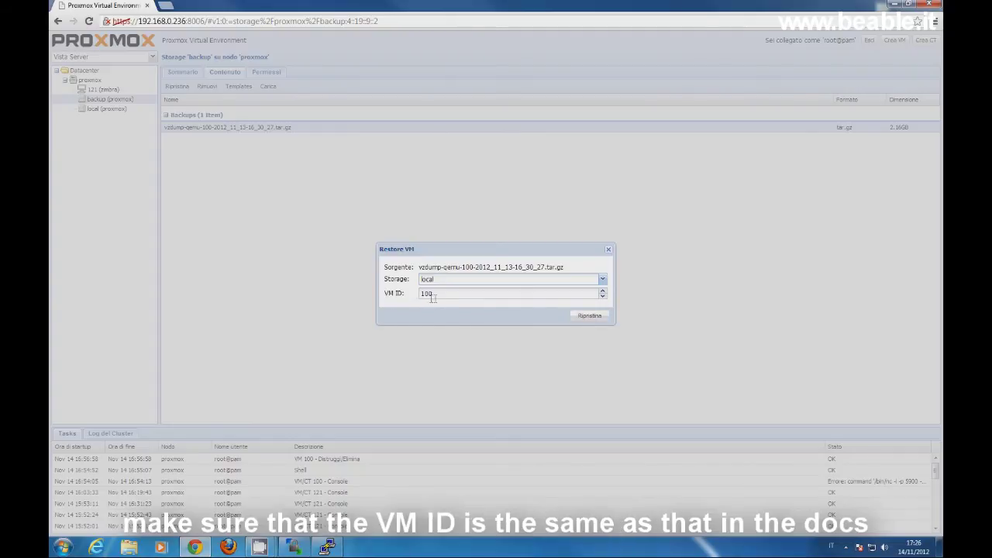
pyautogui.click(590, 318)
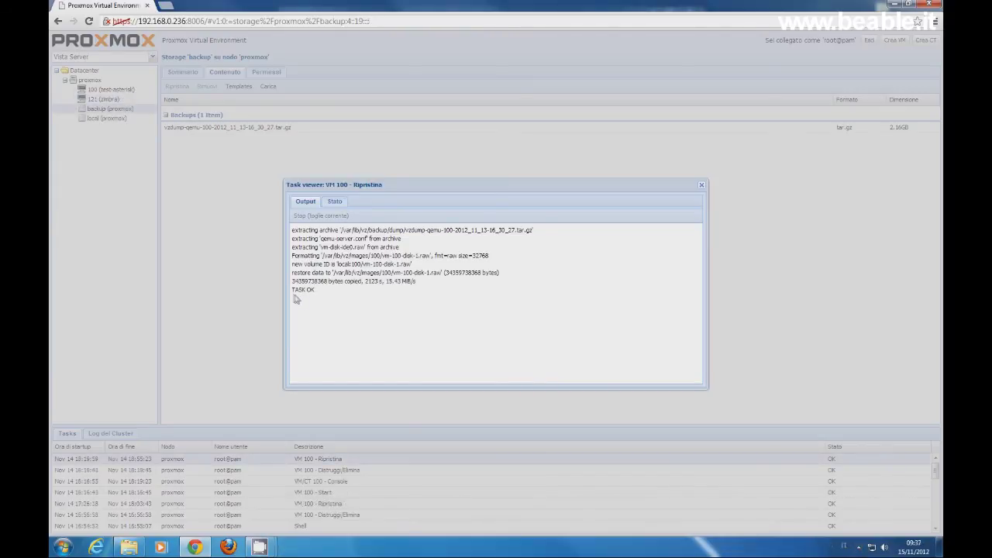
pyautogui.moveTo(292, 293); pyautogui.dragTo(317, 295)
pyautogui.click(701, 186)
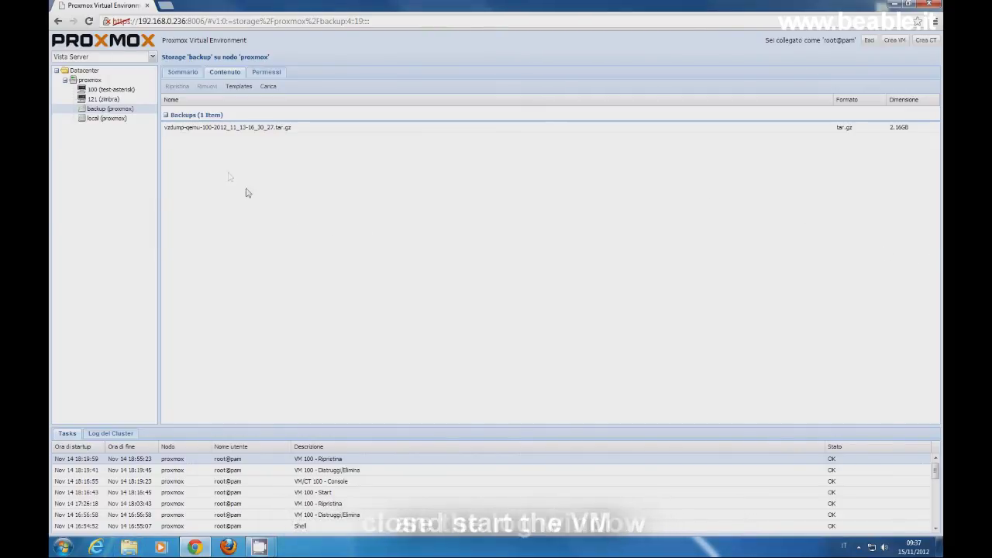
# Start the restored virtual machine 100 (test-asterisk).
pyautogui.click(132, 90)
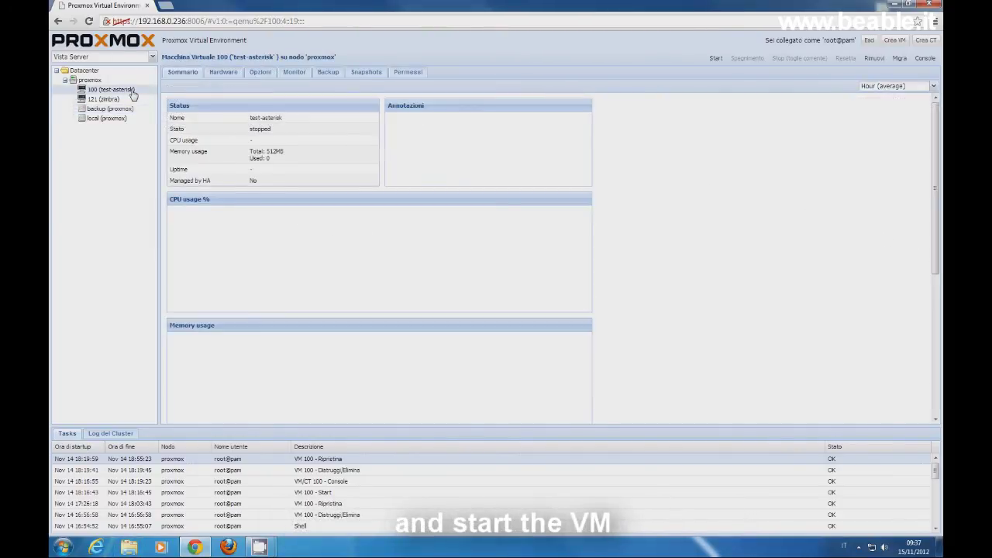
pyautogui.rightClick(139, 92)
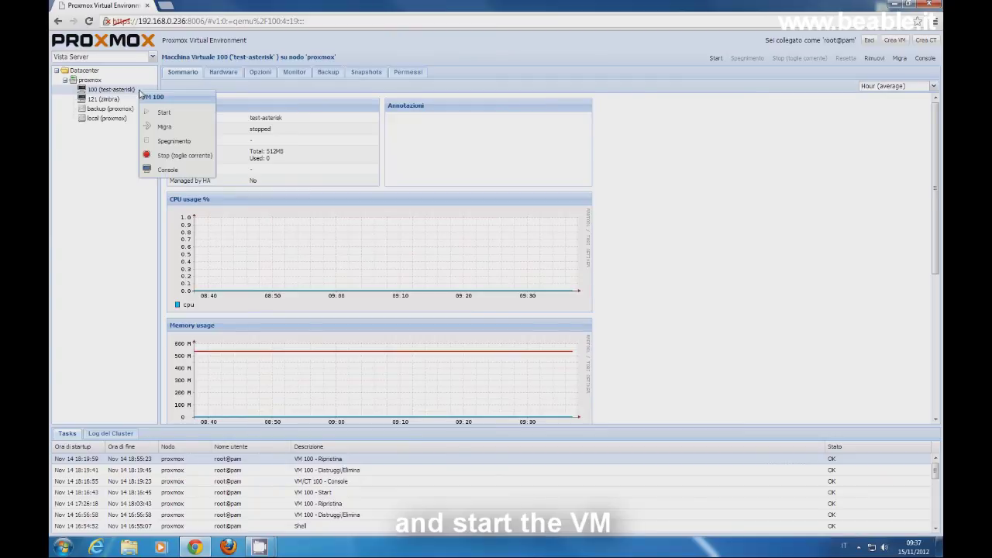
pyautogui.click(164, 113)
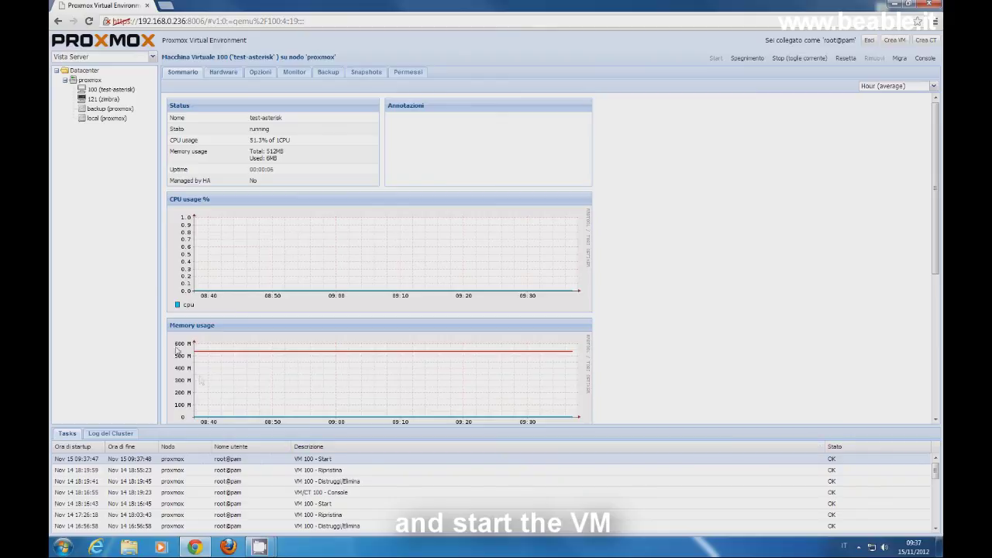
# Open the console of VM 100, accepting the security risk and allowing the TigerVNC viewer application to run.
pyautogui.rightClick(131, 91)
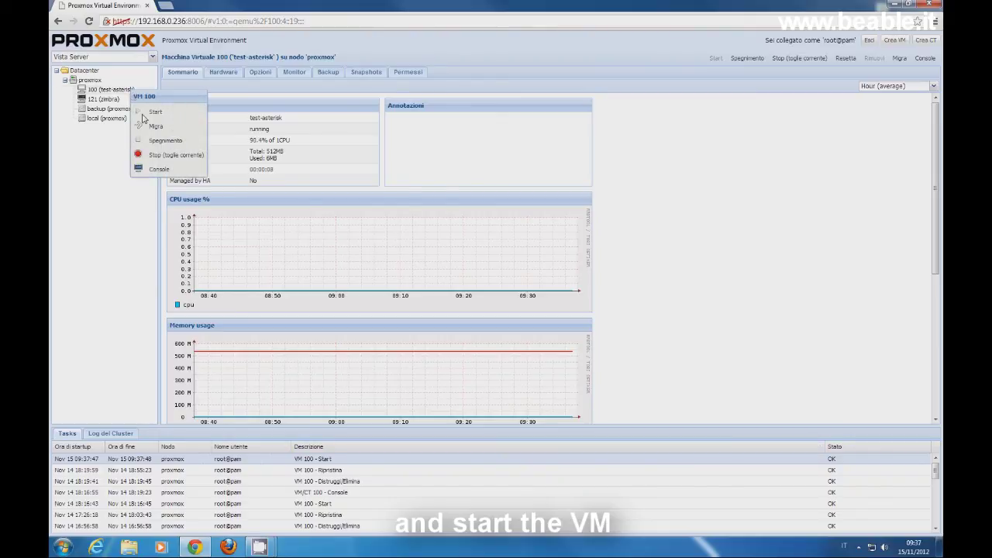
pyautogui.click(163, 169)
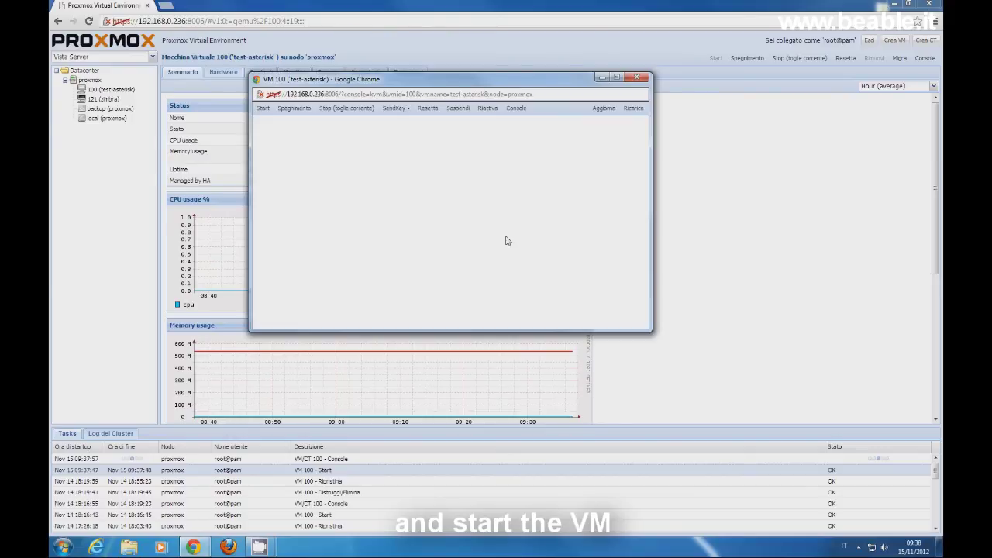
pyautogui.click(391, 317)
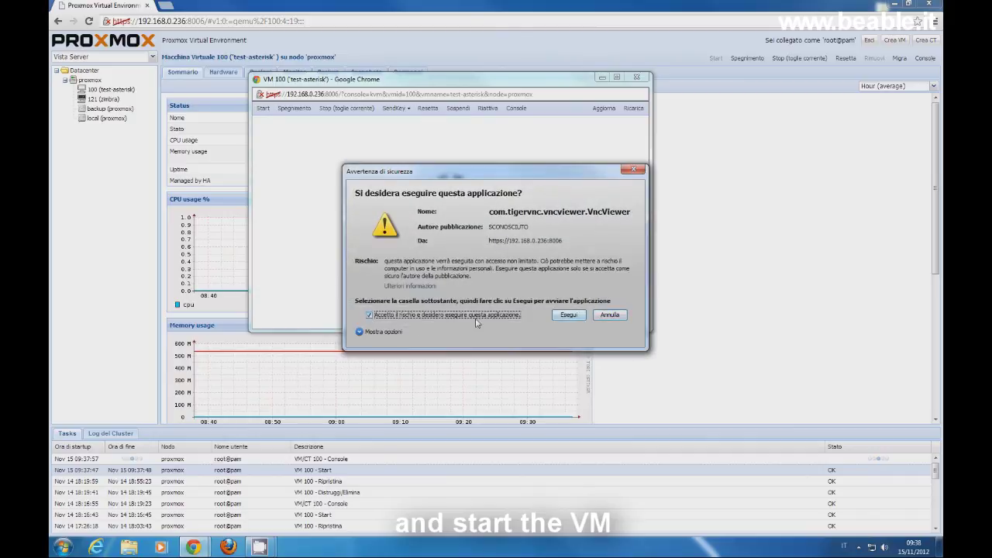
pyautogui.click(568, 314)
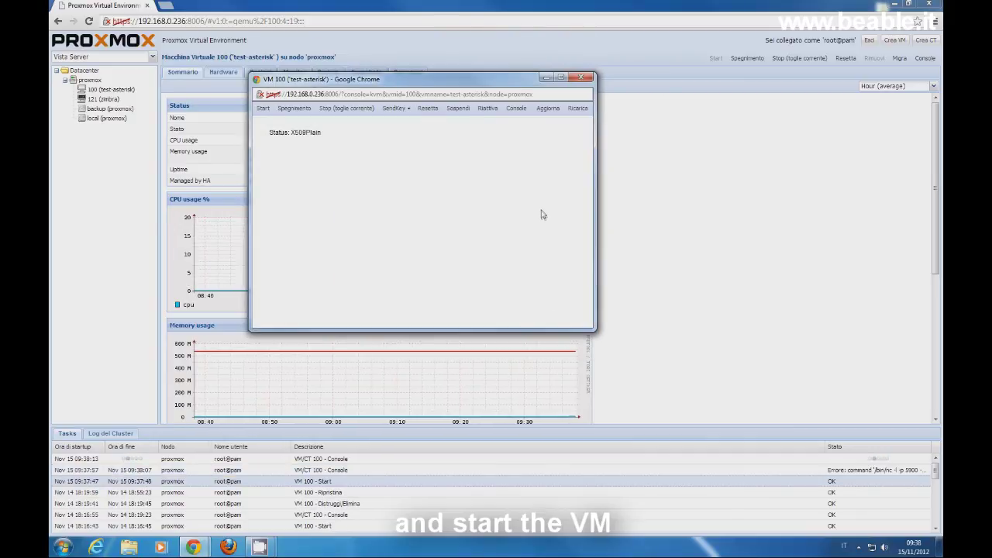